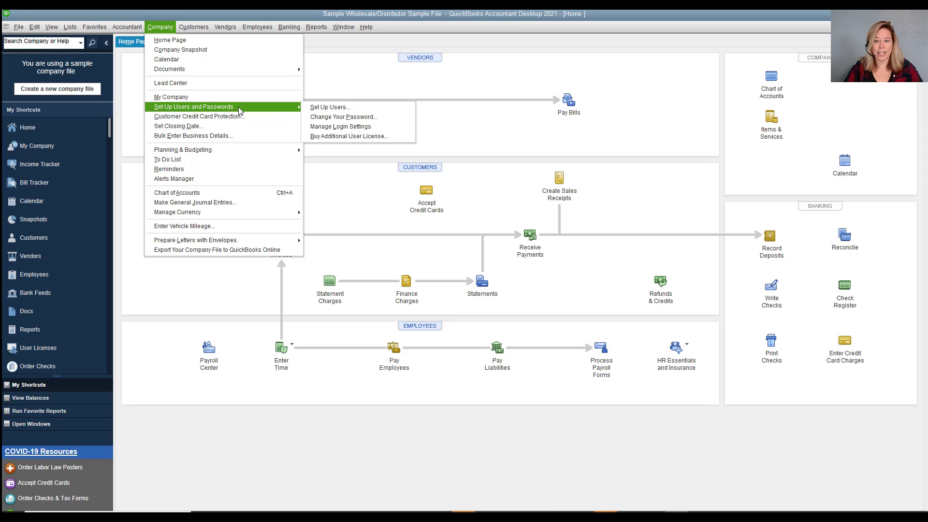
Step: Add a new user to the company file, entering the user's first name as user name plus the password and its confirmation
left_click(313, 108)
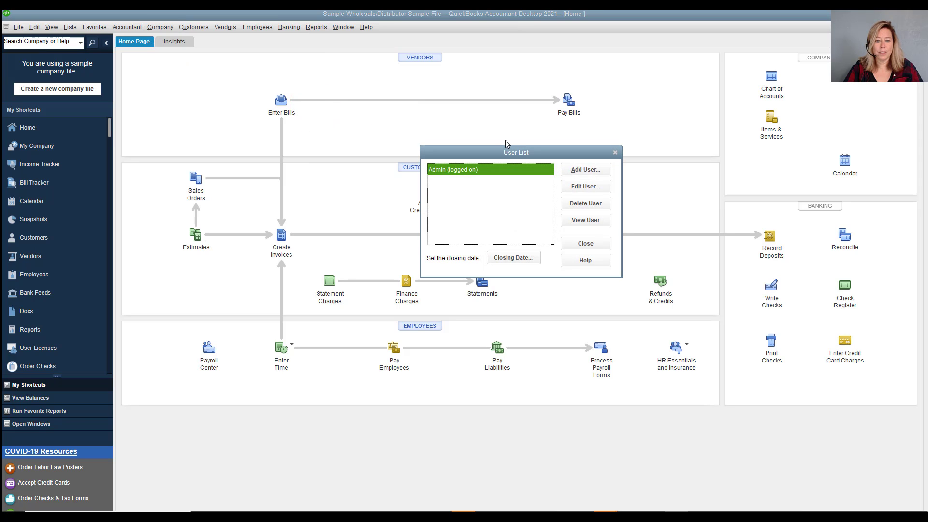
left_click(565, 170)
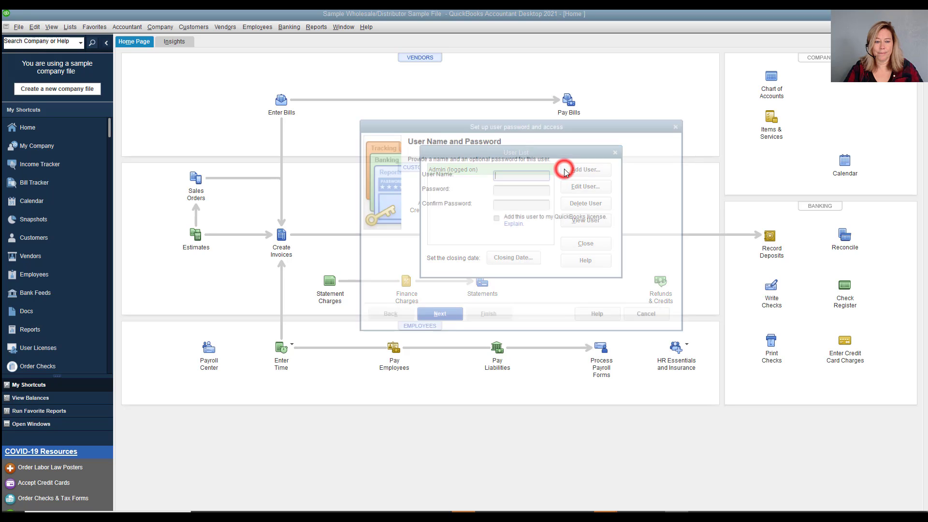
left_click(521, 174)
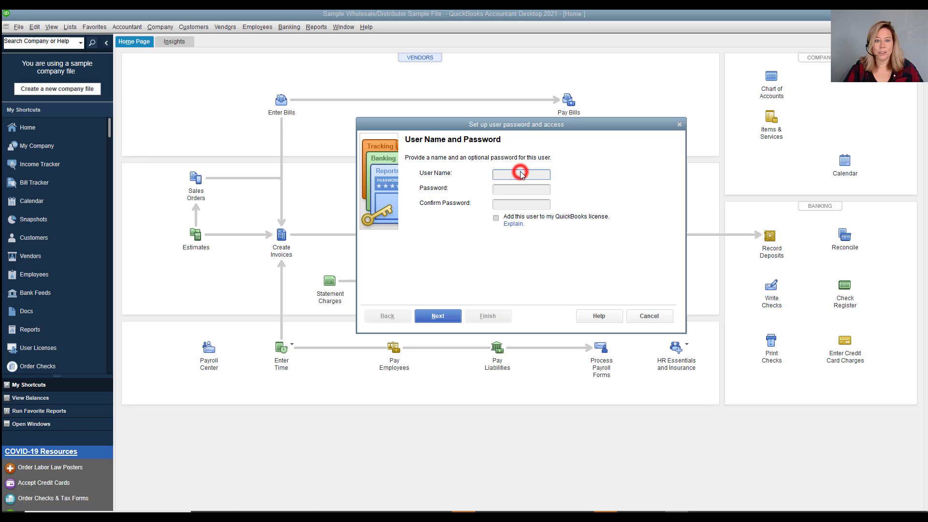
type("Raeann")
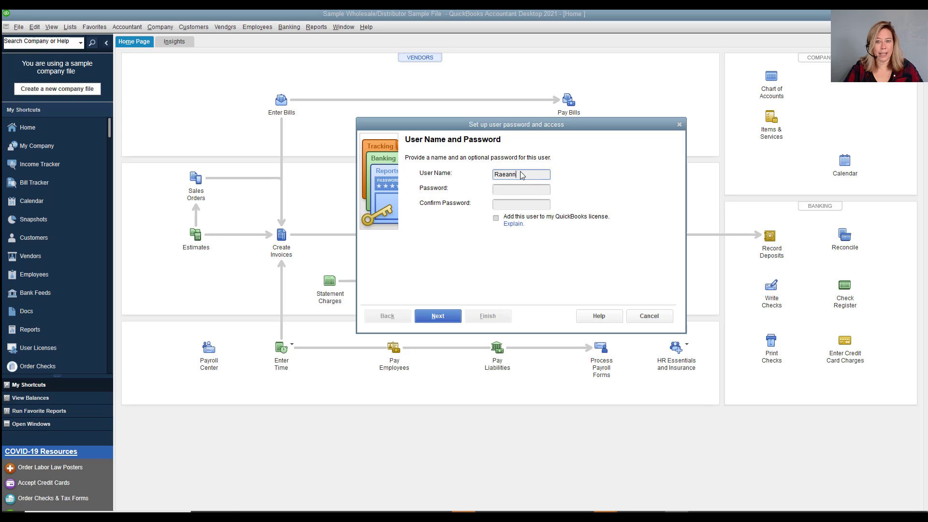
key("Tab")
type("*******")
key("Tab")
type("****")
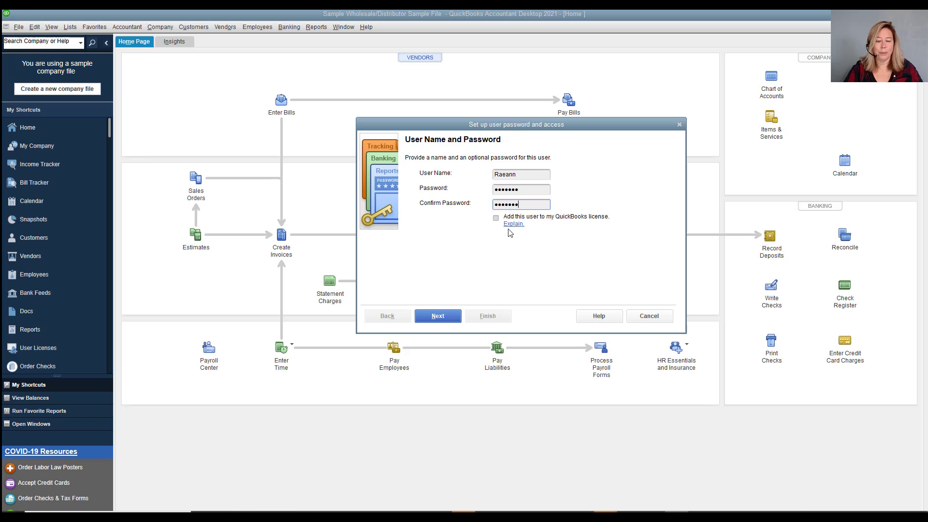
left_click(438, 315)
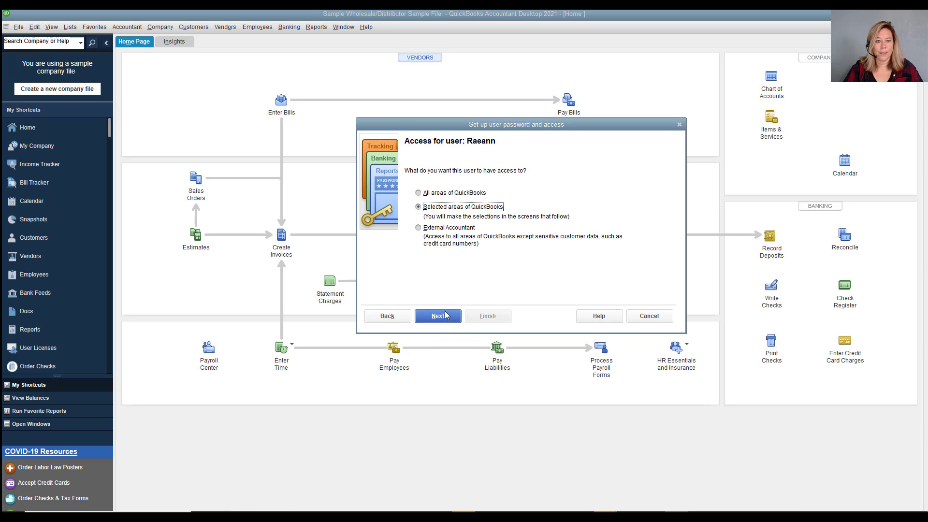
Step: Compare the access scope options for the new user and choose Selected areas of QuickBooks
left_click(418, 194)
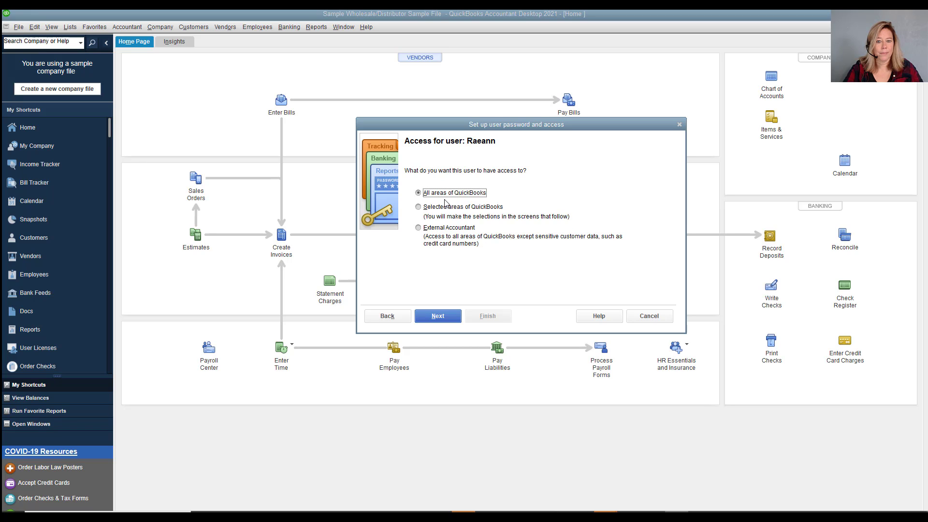
left_click(418, 207)
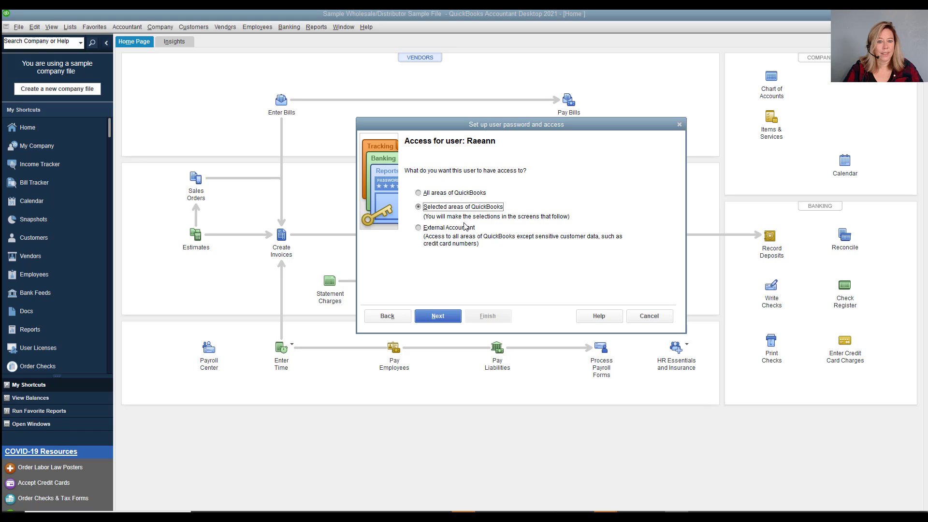
left_click(418, 229)
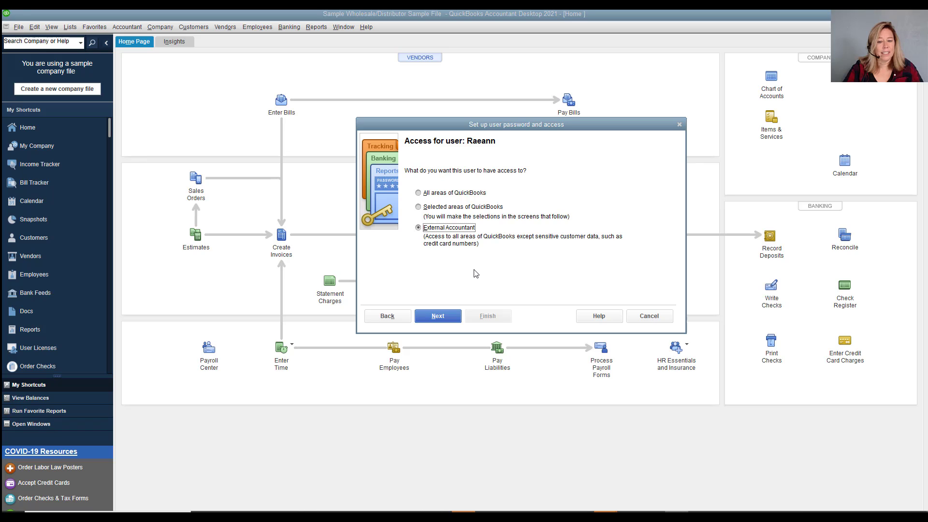
left_click(418, 208)
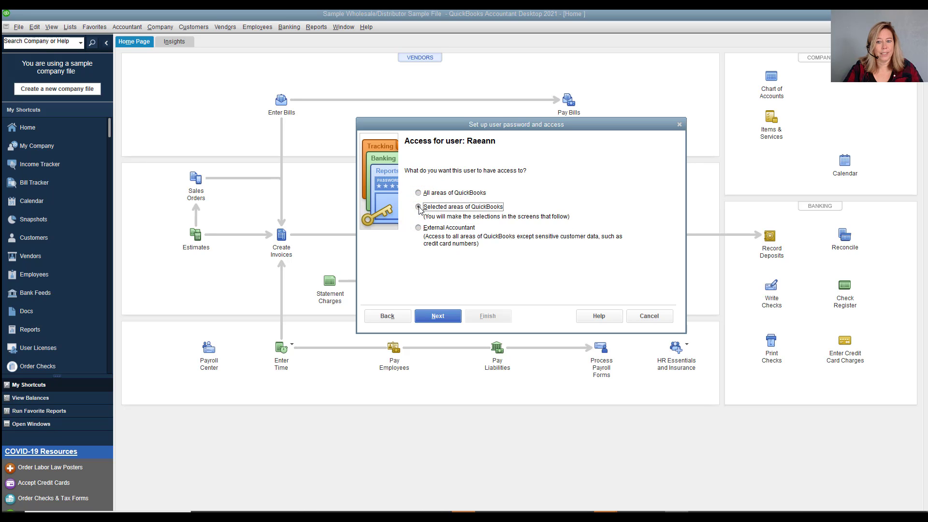
left_click(443, 319)
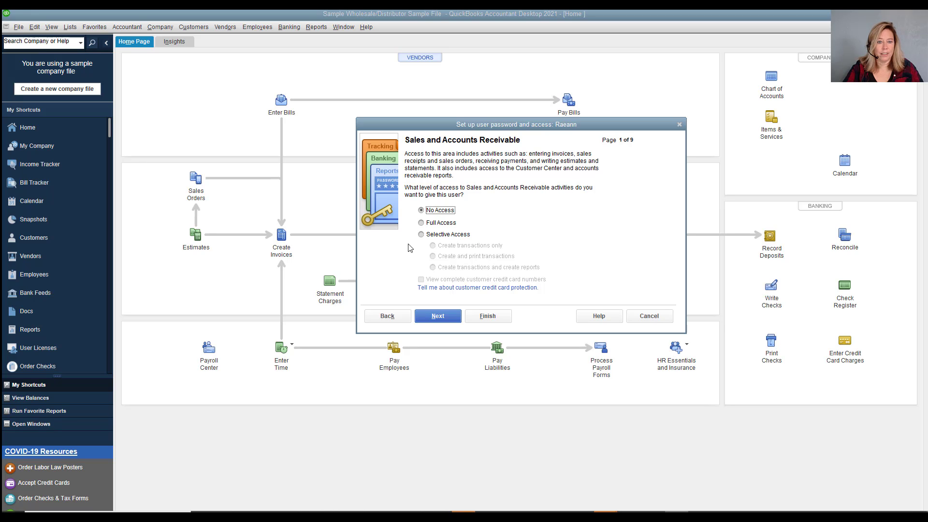
Step: Try the selective options for Sales and Accounts Receivable, and settle on Full Access for the user
left_click(421, 223)
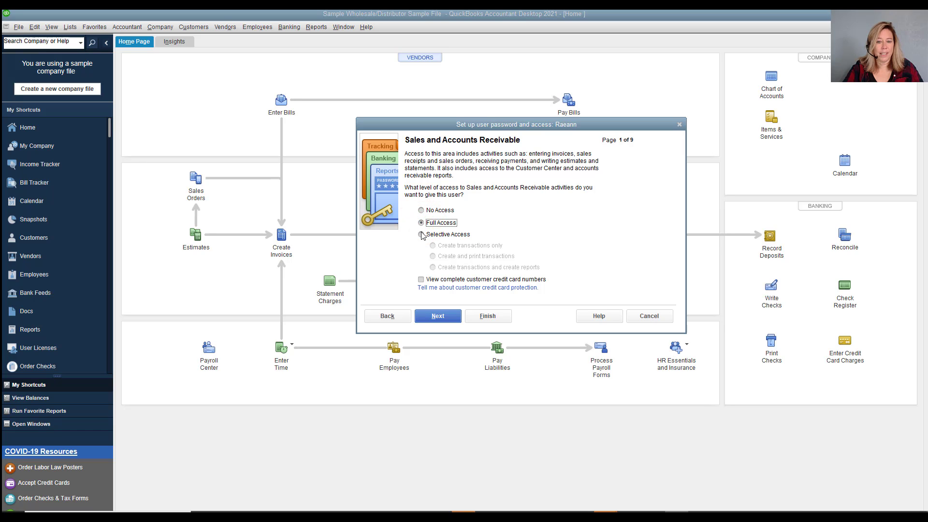
left_click(421, 235)
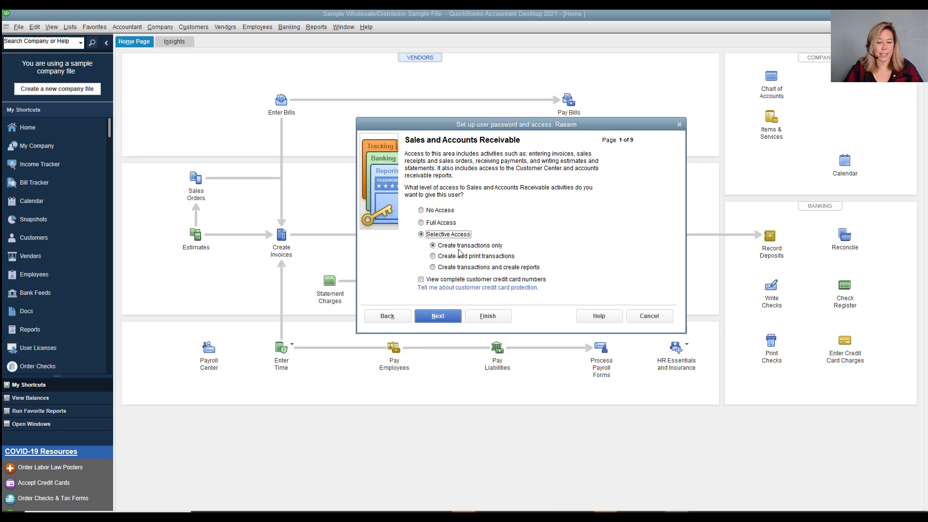
left_click(433, 256)
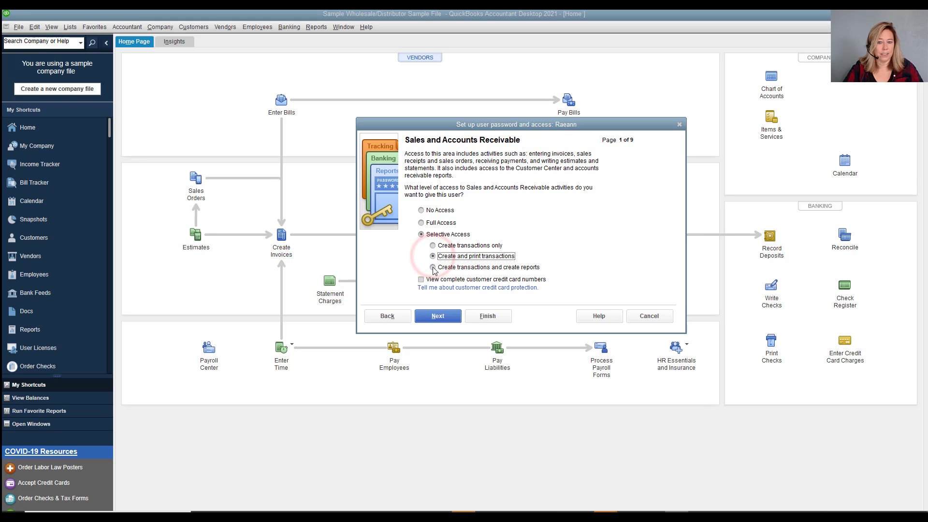
left_click(433, 268)
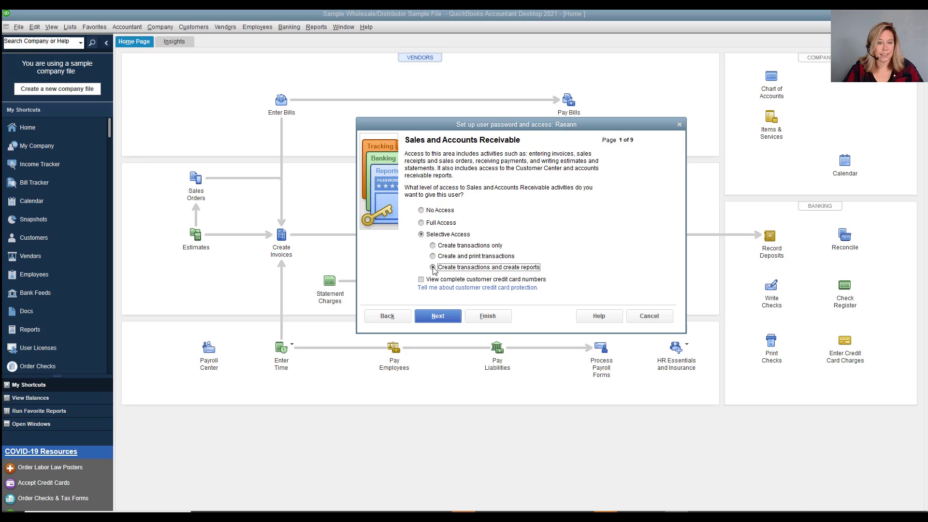
left_click(421, 223)
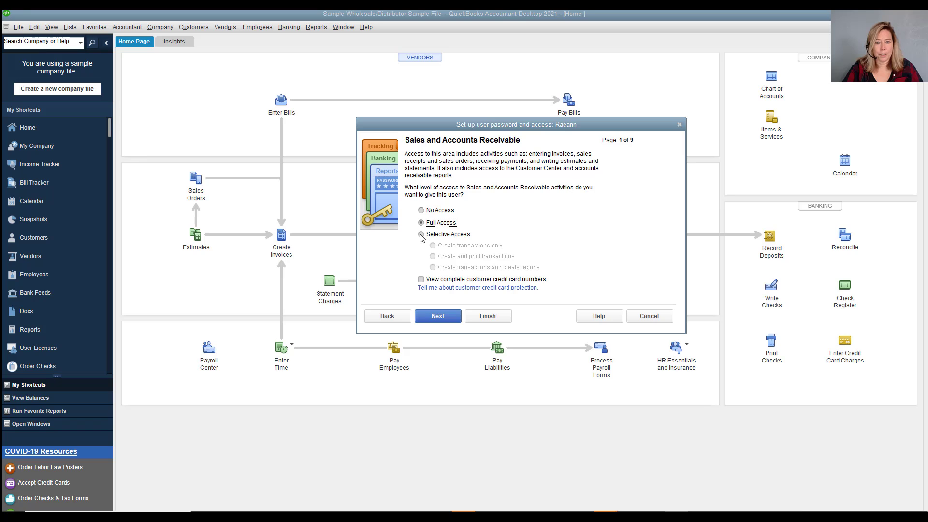
left_click(421, 234)
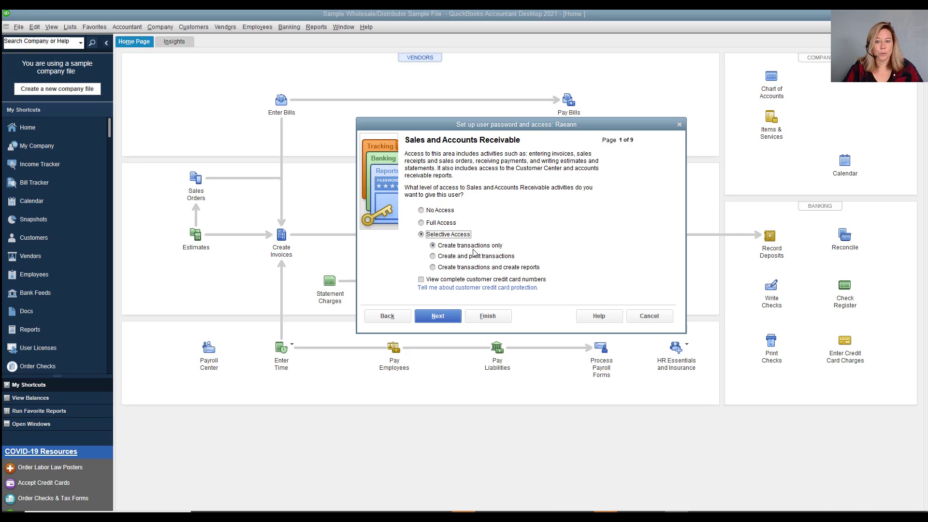
left_click(421, 222)
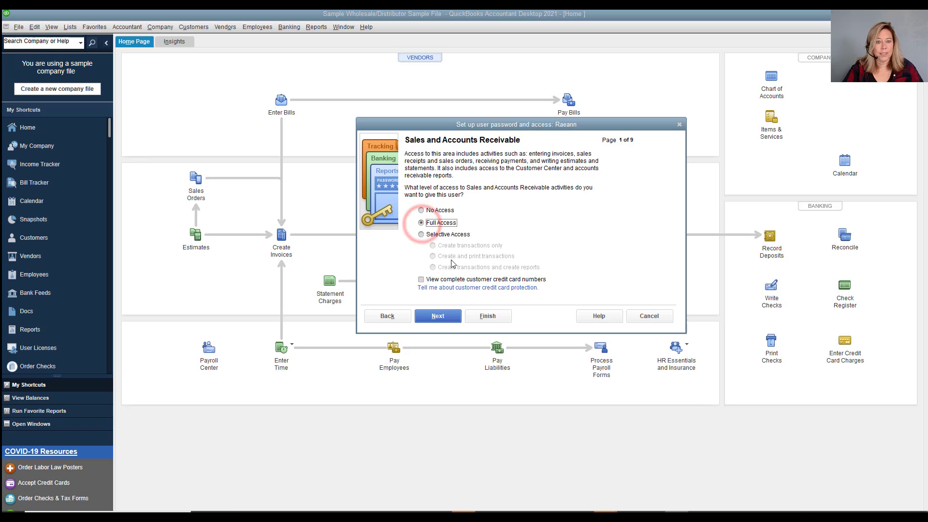
left_click(441, 321)
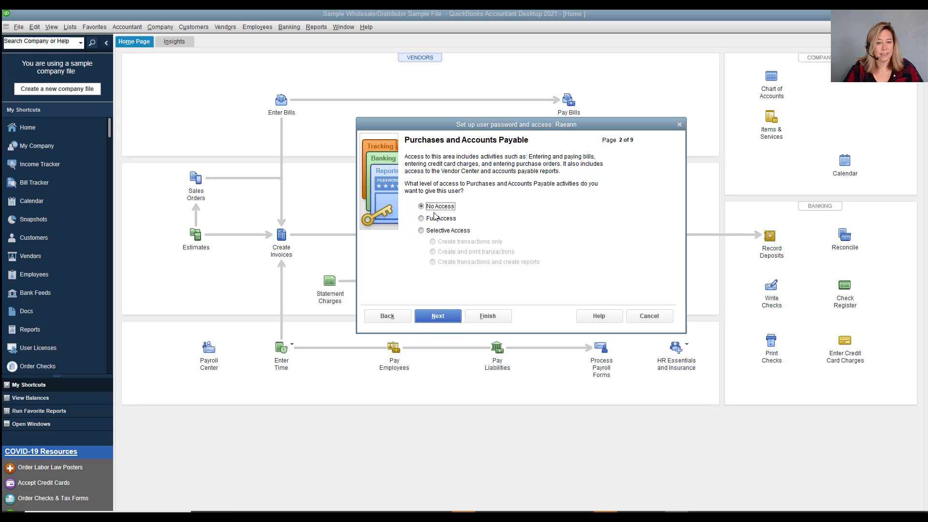
Step: Keep No Access for Purchases and Accounts Payable, and give Checking and Credit Cards Selective Access with Create transactions only
left_click(437, 317)
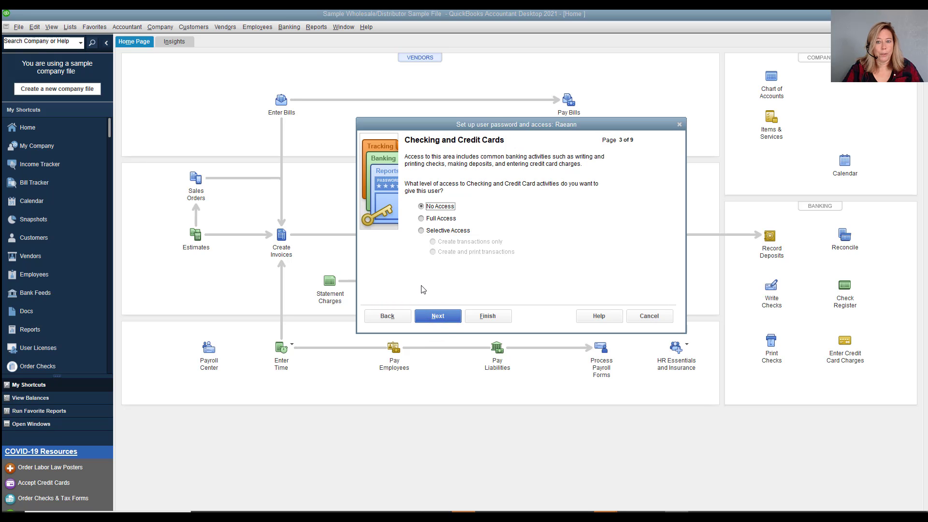
left_click(421, 231)
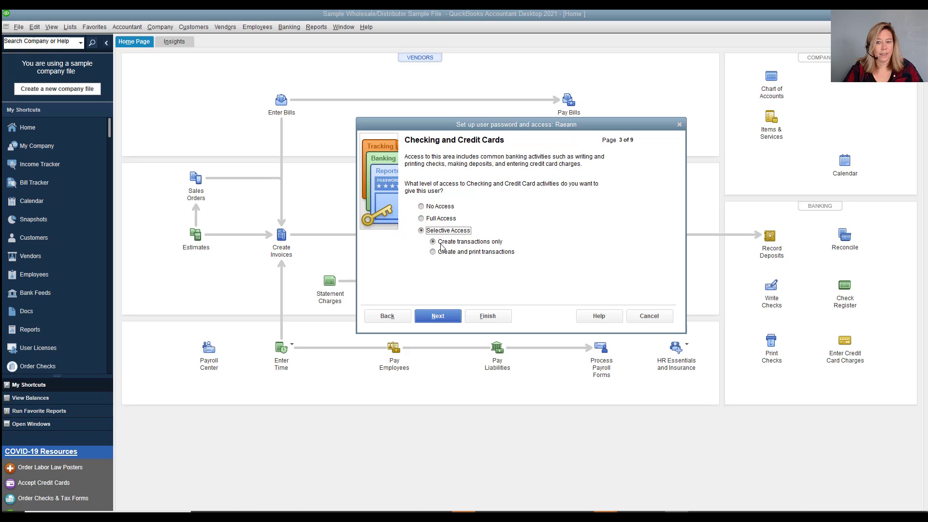
left_click(448, 319)
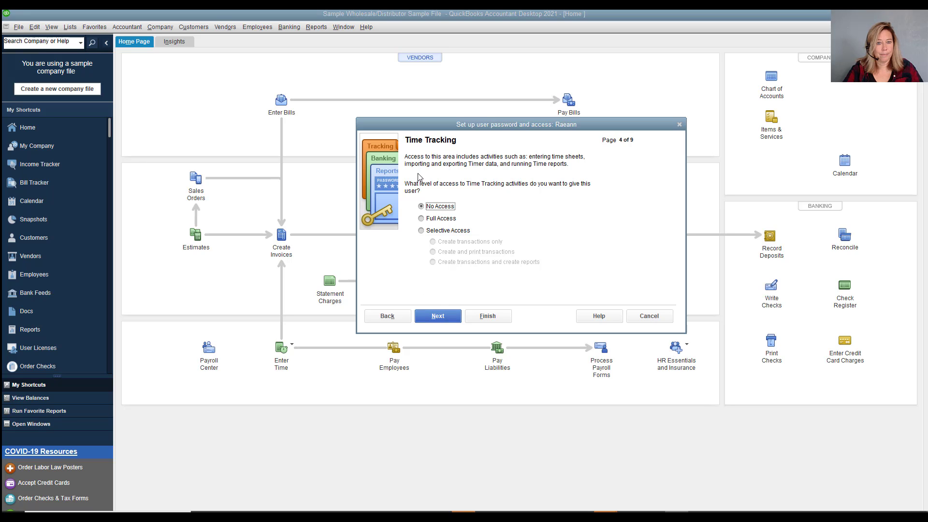
Step: Keep No Access for Time Tracking, and give Payroll and Employees Selective Access with Create transactions and create reports
left_click(438, 316)
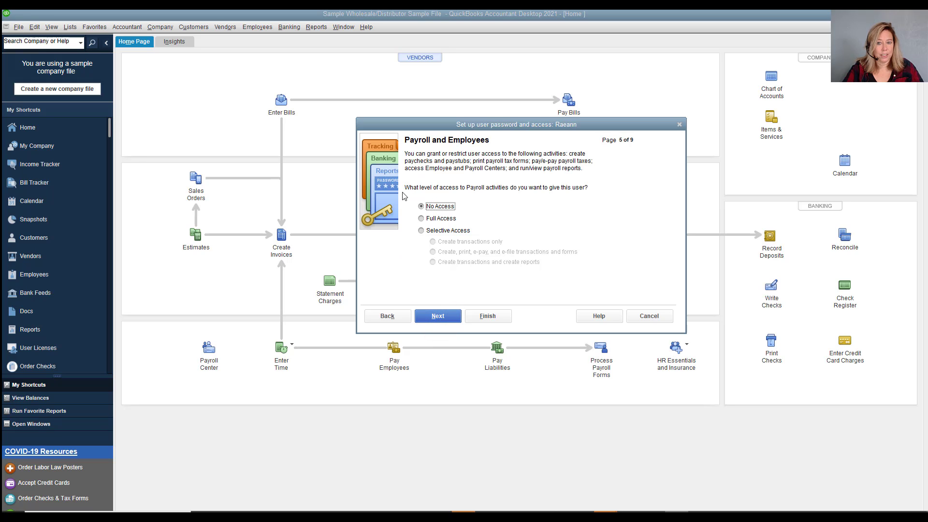
left_click(420, 230)
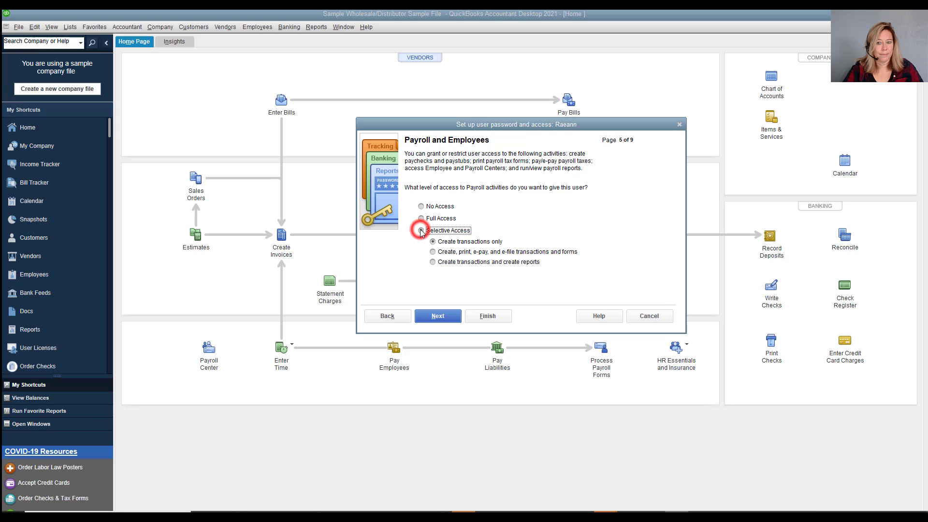
left_click(433, 262)
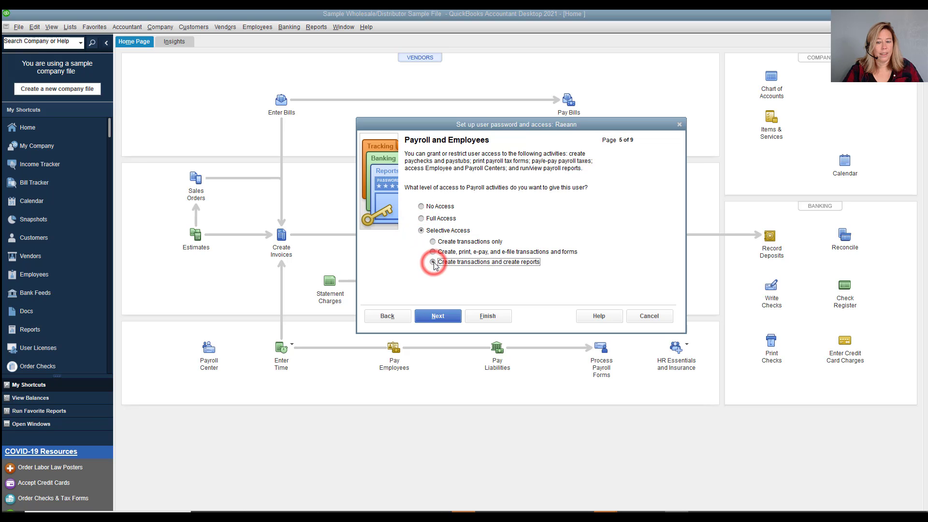
left_click(452, 318)
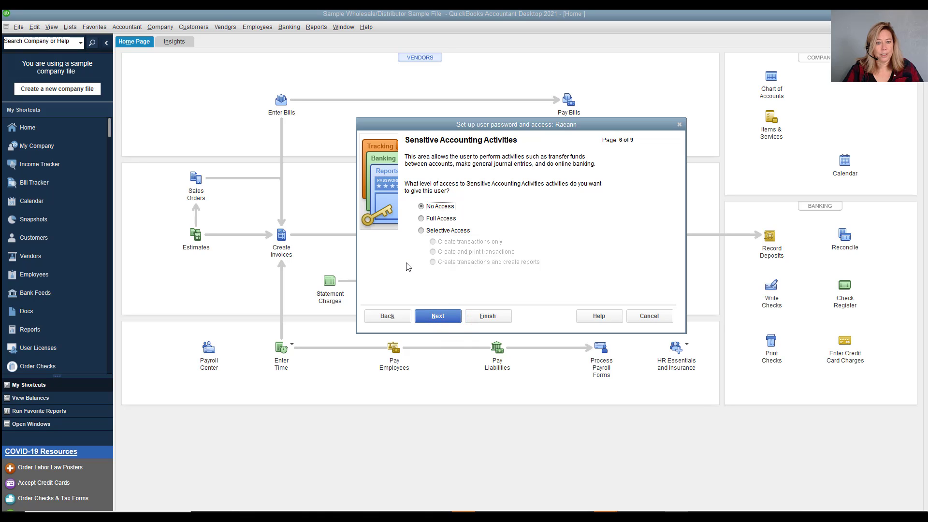
Step: Give Sensitive Accounting Activities Selective Access with Create and print transactions
left_click(421, 231)
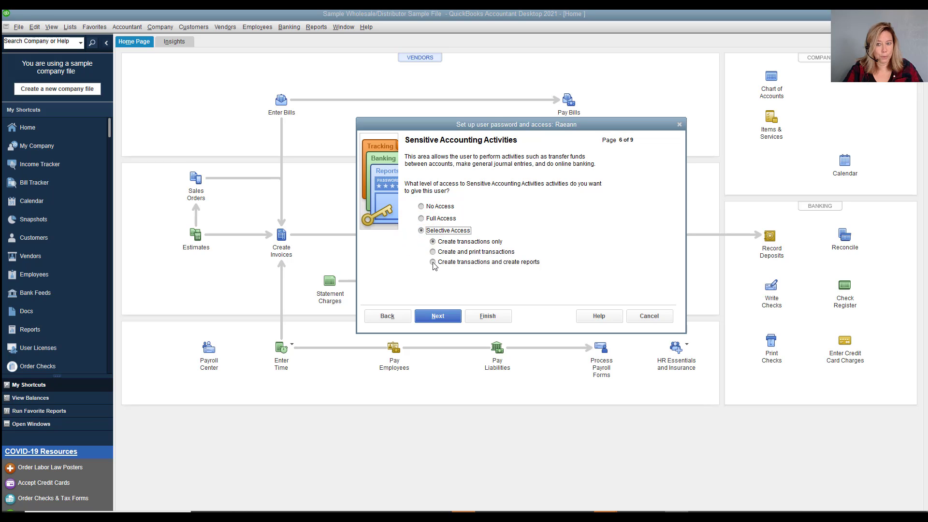
left_click(432, 252)
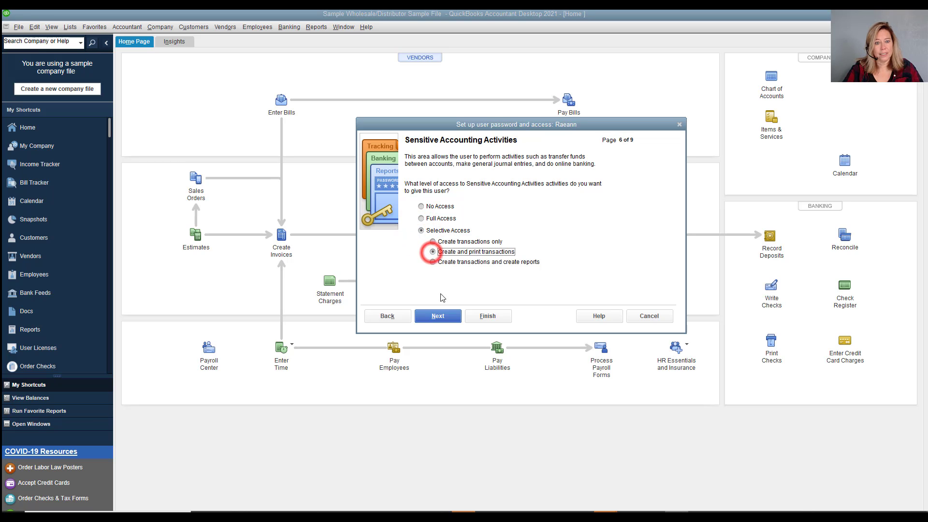
left_click(438, 315)
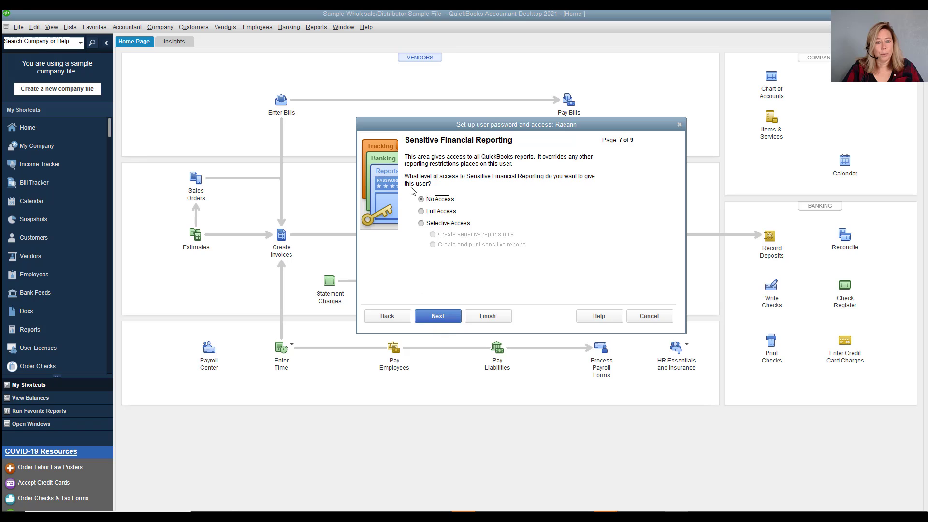
Step: Keep No Access for Sensitive Financial Reporting, and answer No to letting the user change or delete transactions
left_click(443, 318)
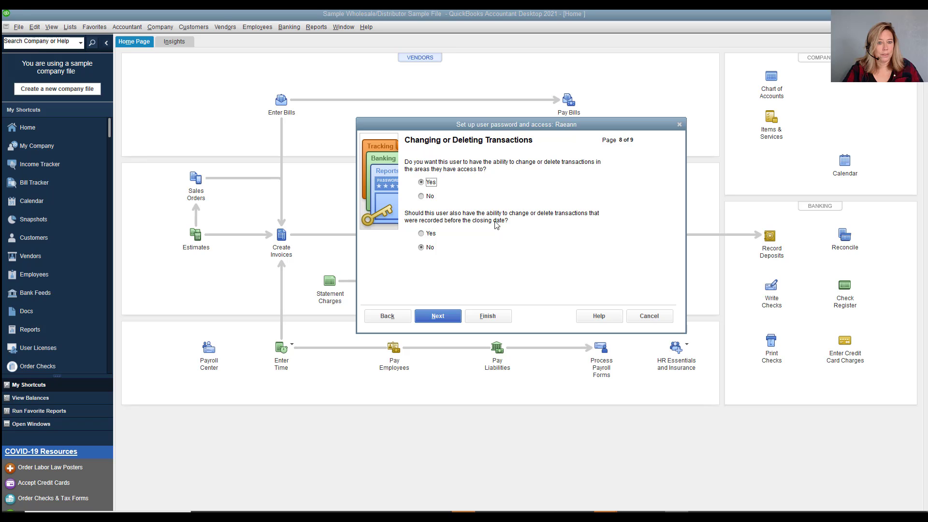
left_click(421, 196)
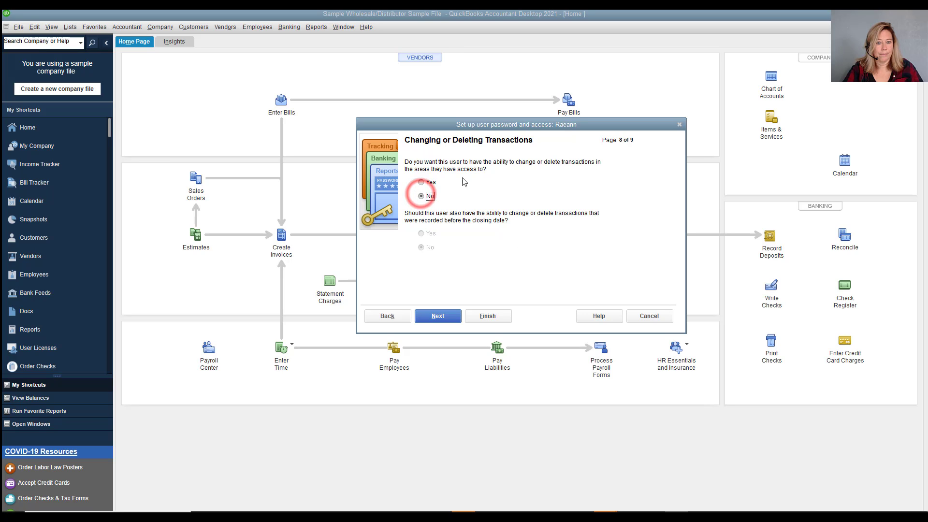
left_click(438, 316)
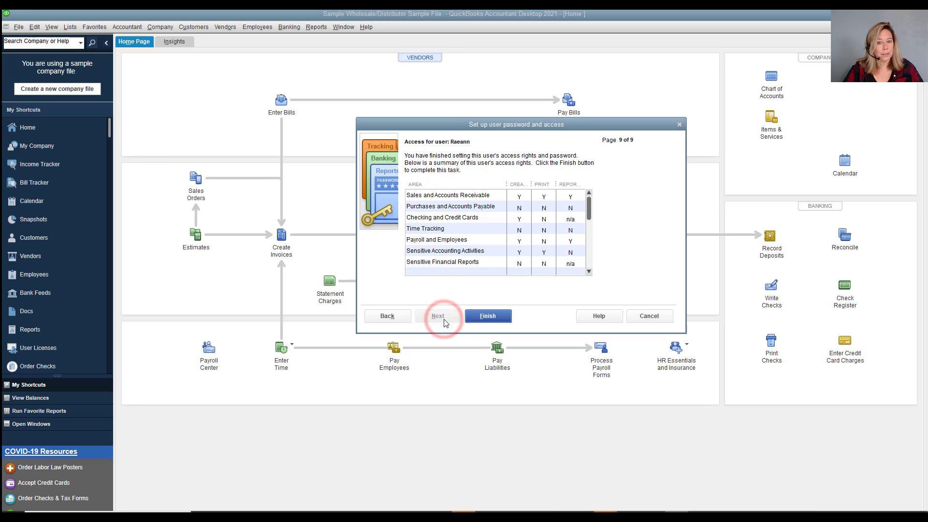
Step: Review the full summary of the user's access rights and finish the user setup
left_click(589, 272)
left_click(589, 272)
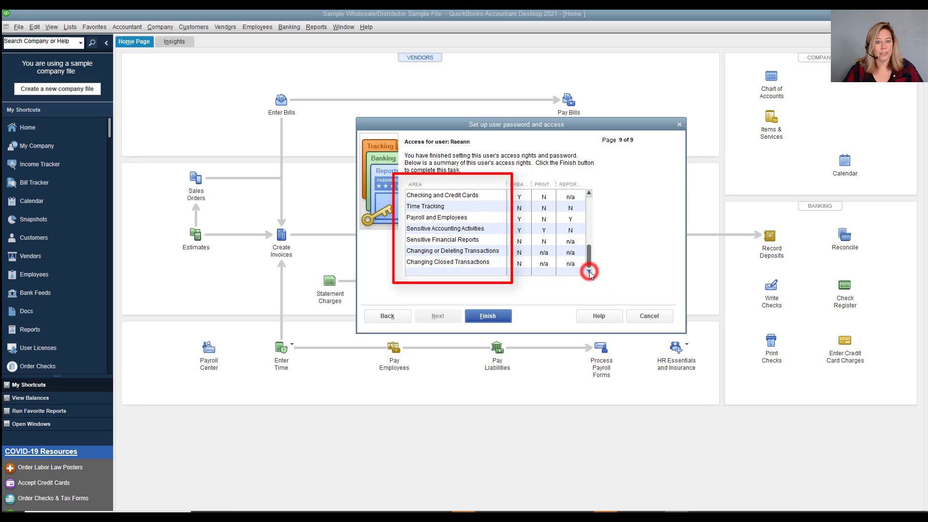
left_click(590, 193)
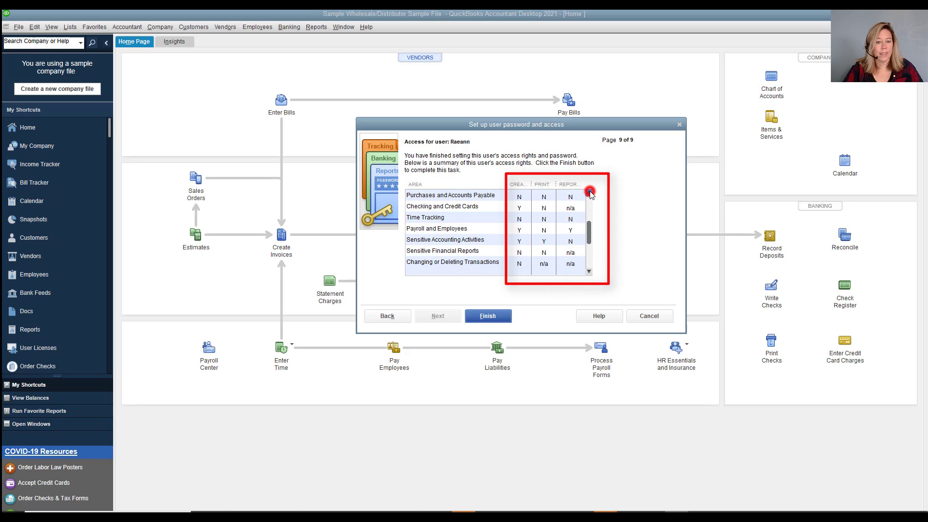
left_click(589, 194)
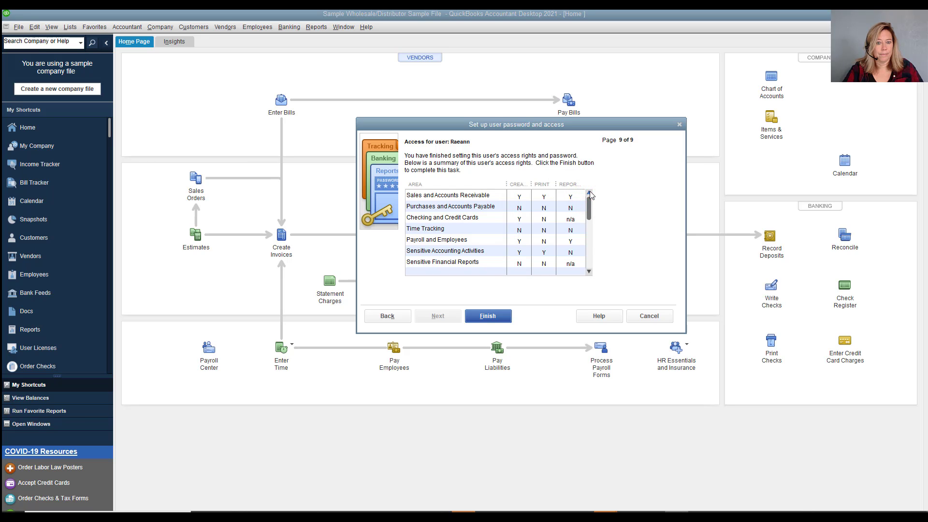
left_click(500, 315)
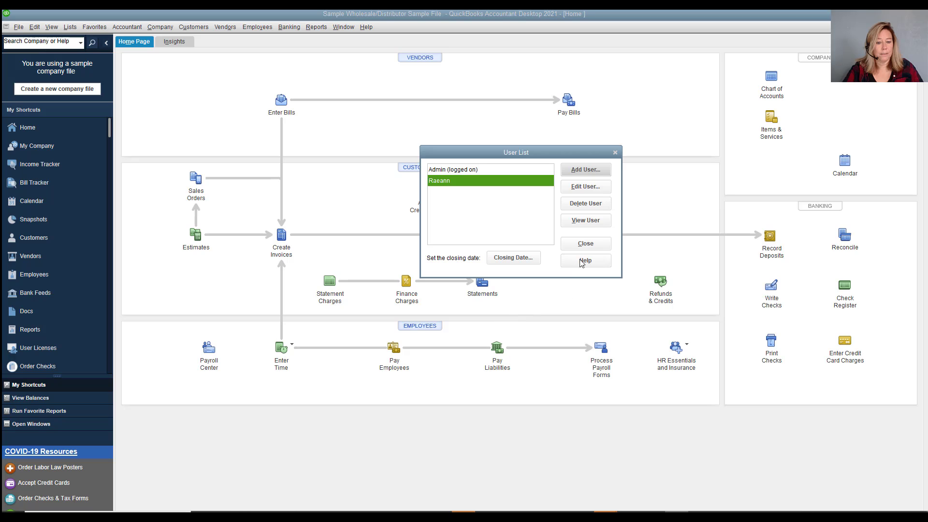
Step: Open the new user's name and password settings for editing, and cancel without making changes
left_click(586, 187)
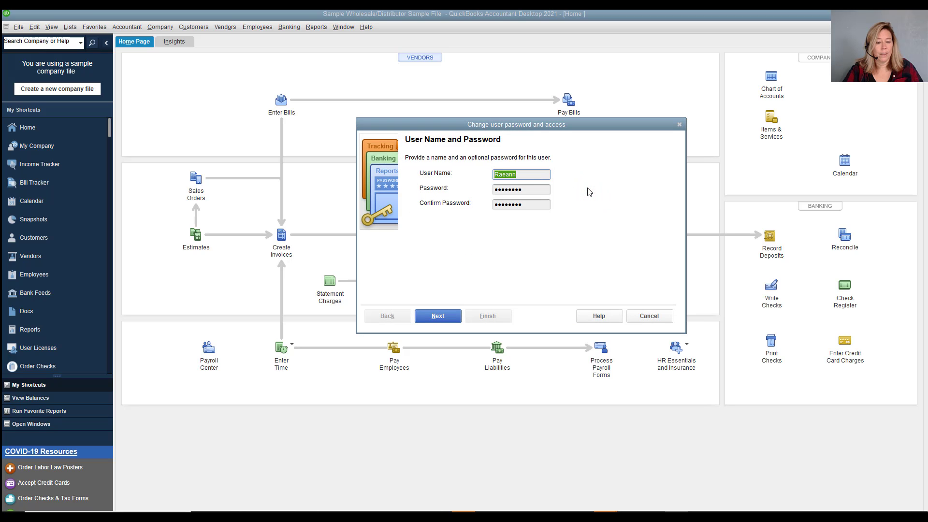
left_click(635, 320)
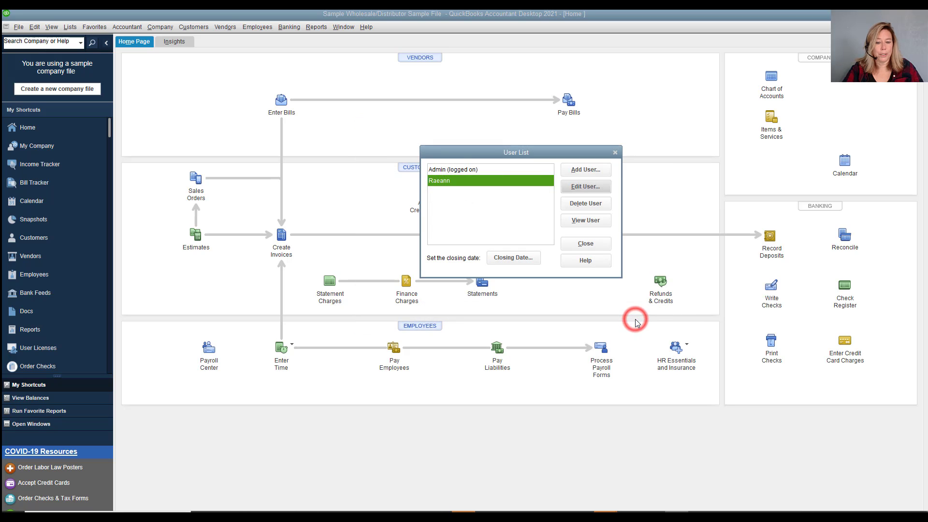